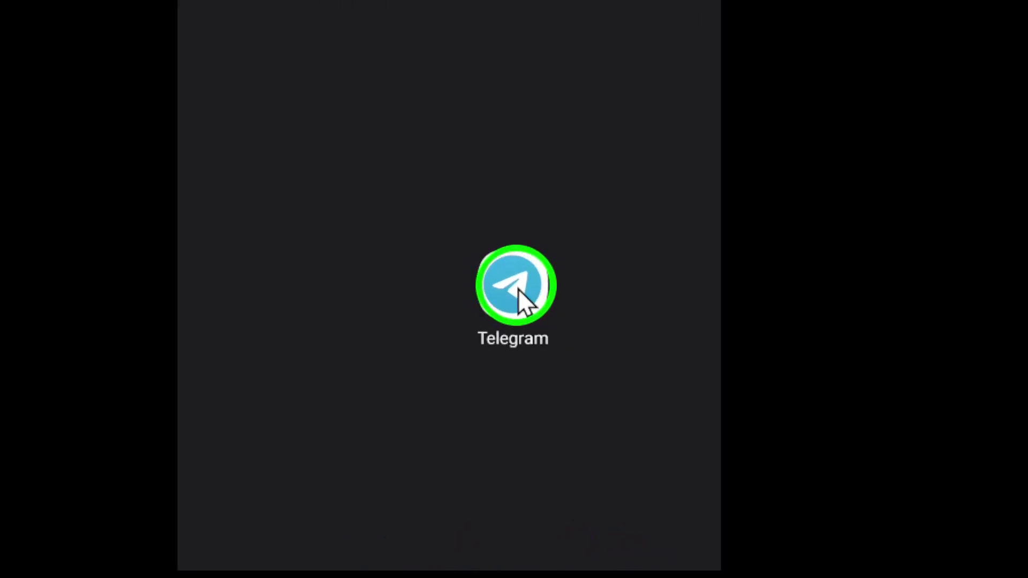
# Launch Telegram and open the top chat containing the Batman and black square stickers
pyautogui.click(556, 292)
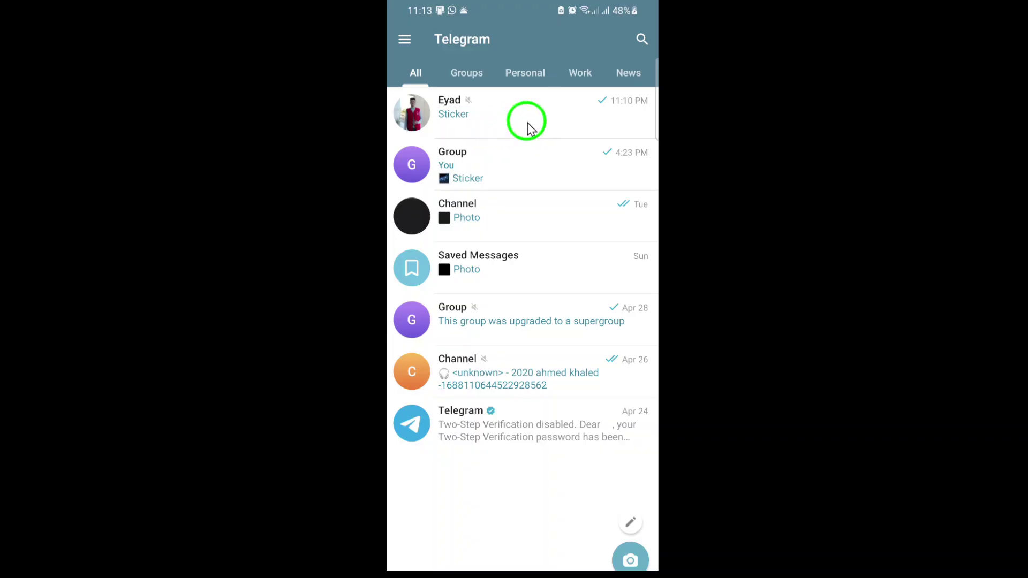
pyautogui.click(531, 123)
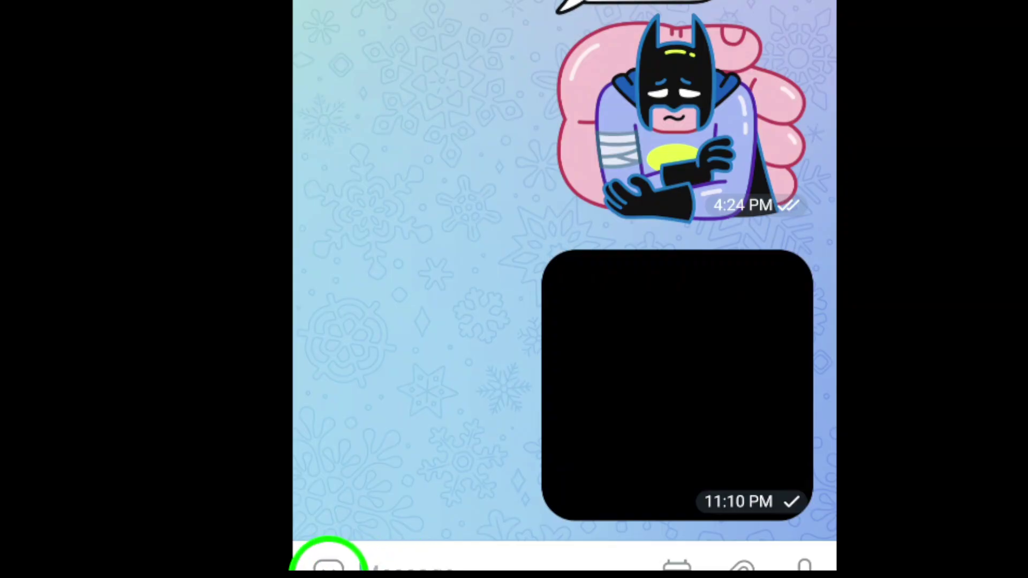
# Open the sticker panel on its Favorites tab with the Batman and black square stickers
pyautogui.click(328, 563)
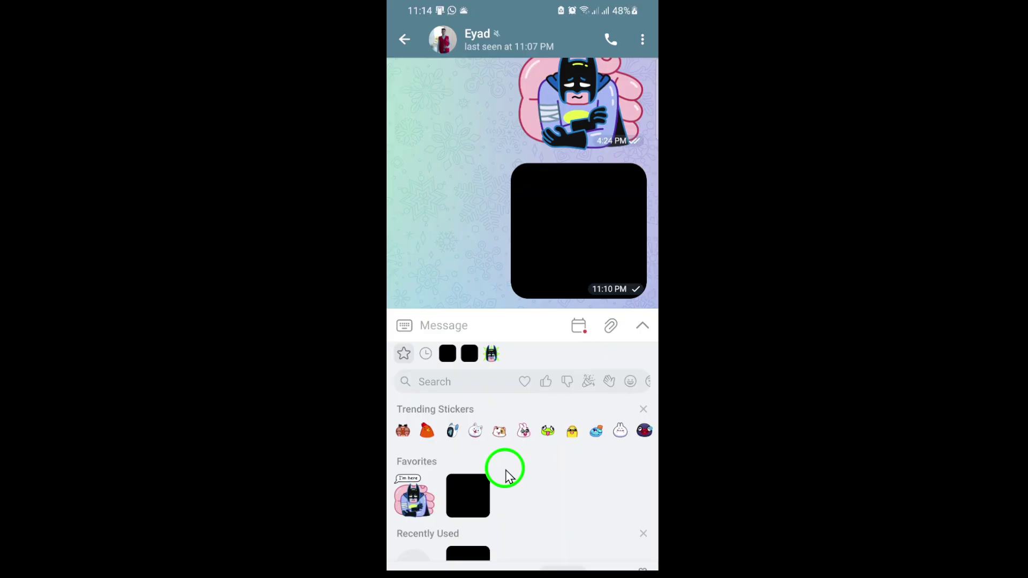
pyautogui.click(415, 367)
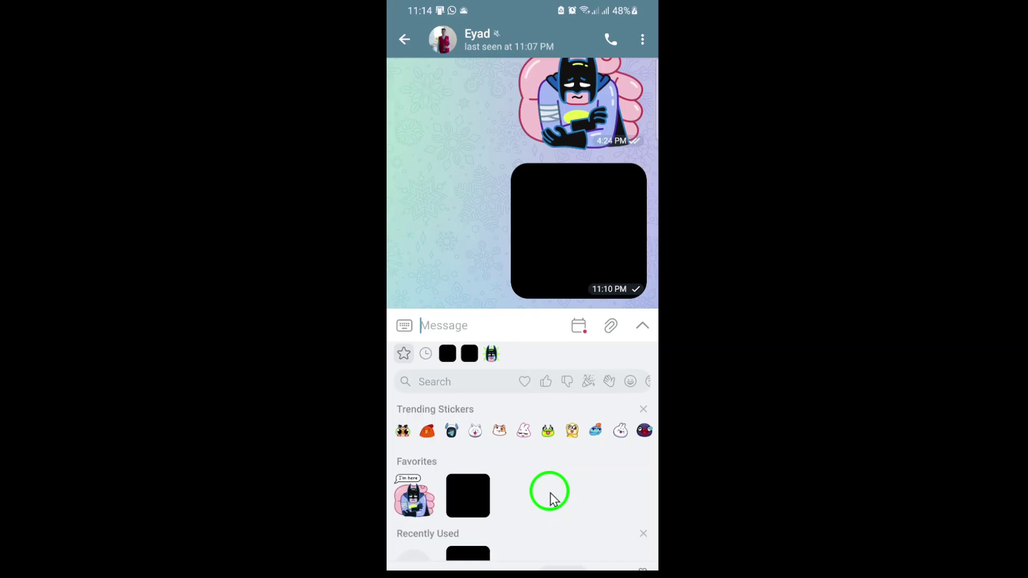
# Delete the black square sticker from Favorites via its long-press menu
pyautogui.click(467, 494)
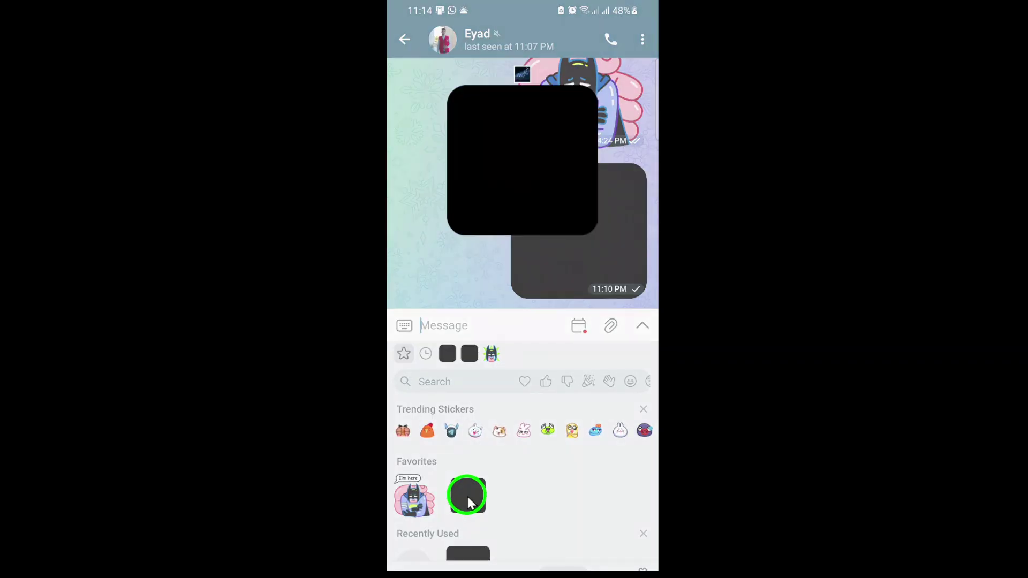
pyautogui.click(468, 497)
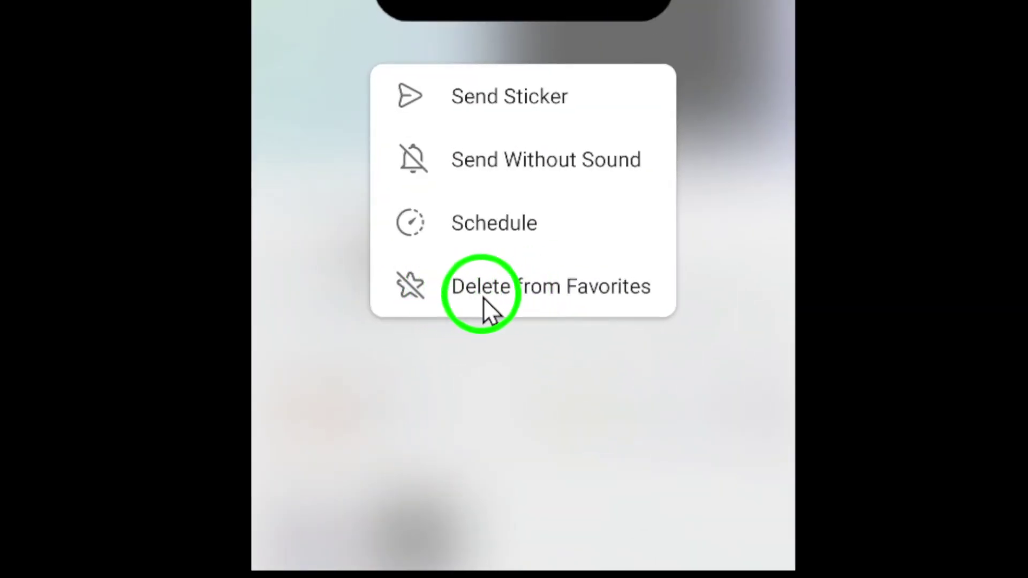
pyautogui.click(418, 288)
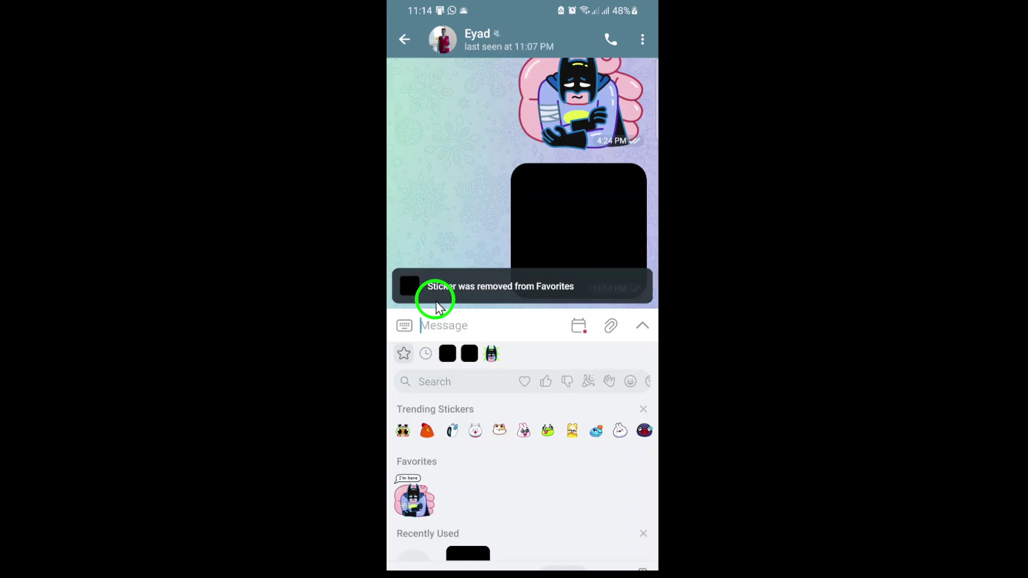